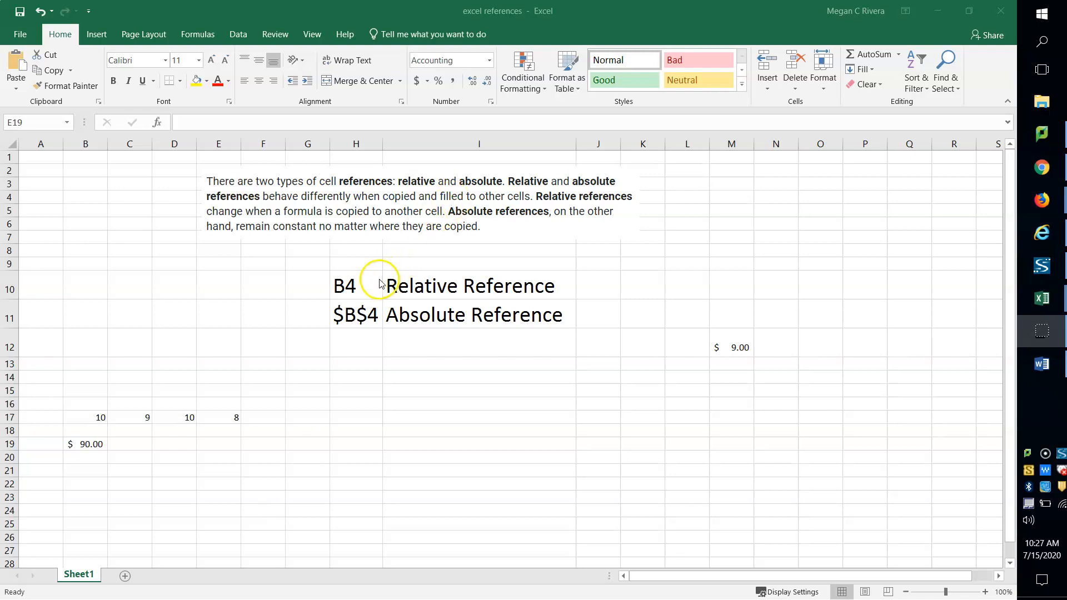
Step: Examine the relative reference example in cell H10 and the multiplication formula in cell B19
click(354, 285)
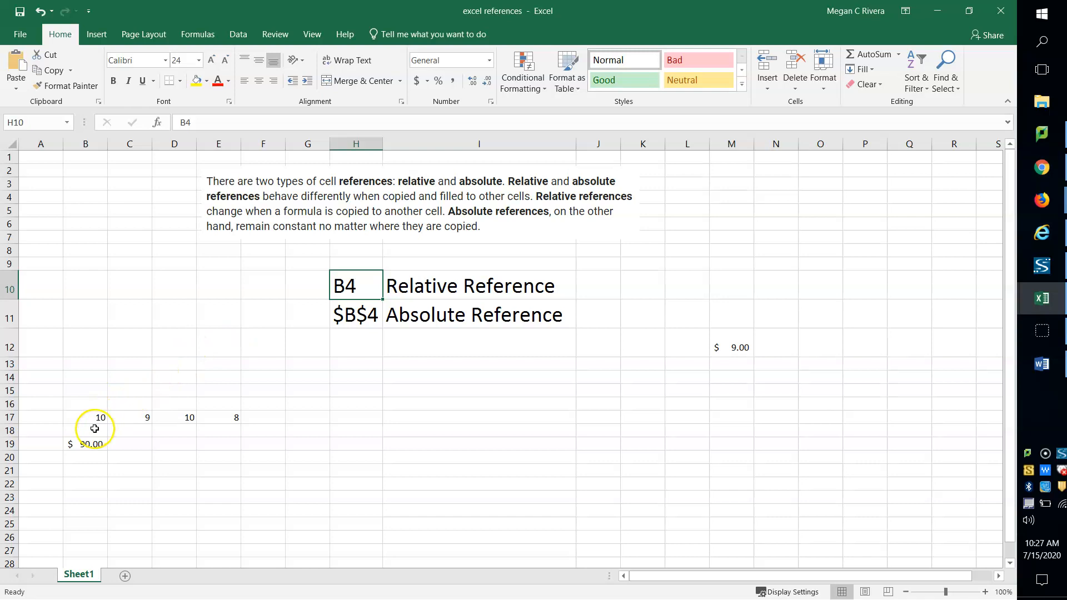
click(84, 444)
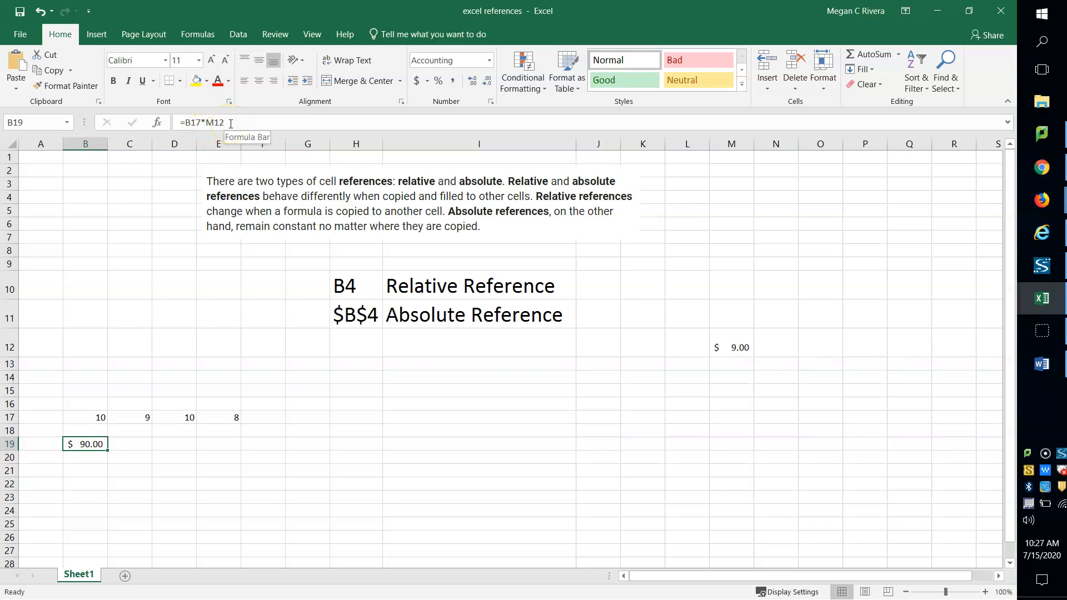
click(184, 123)
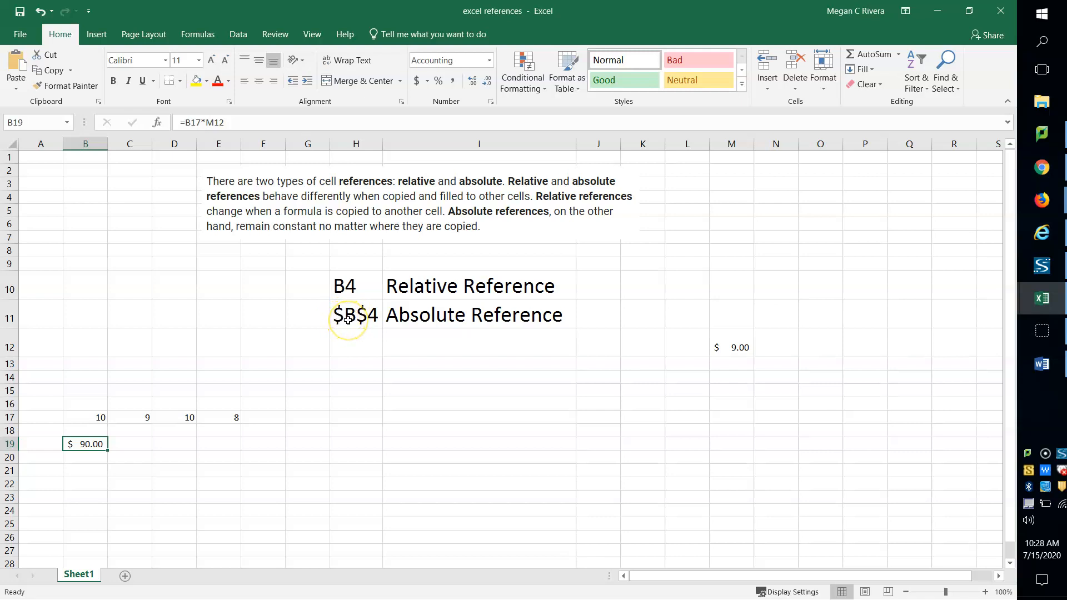
Step: Enter the sample absolute reference $C$55 in cell H12, then clear the cell's contents
click(367, 345)
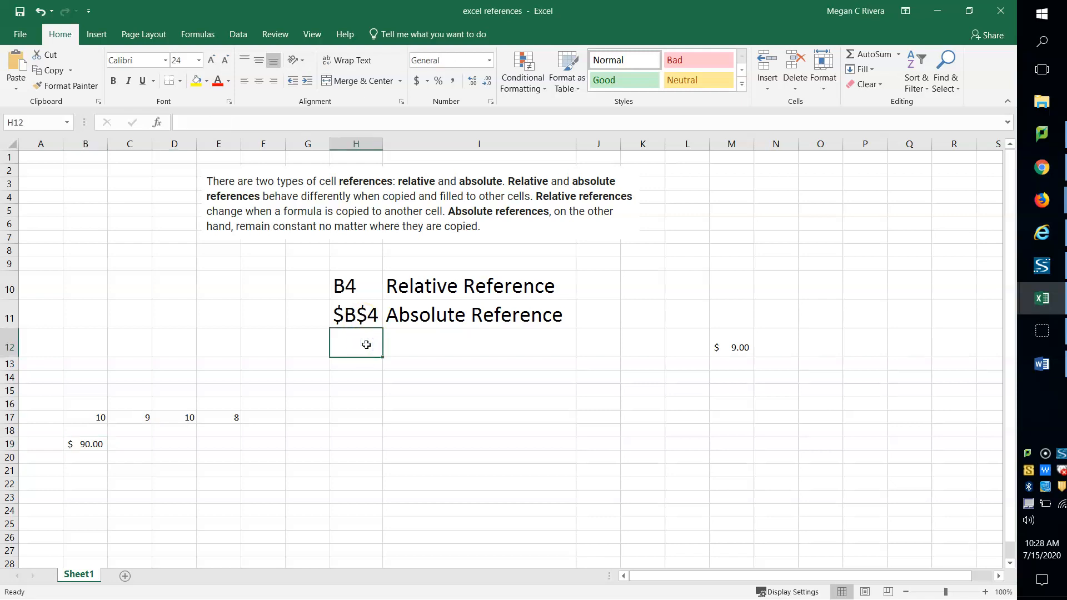
text($)
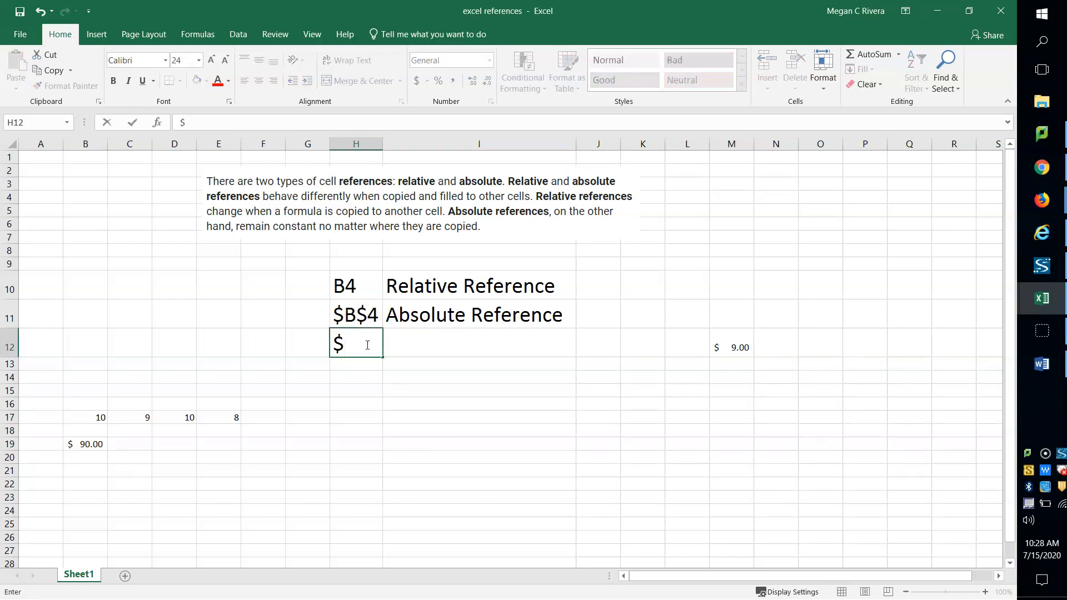
text(C$55)
click(366, 350)
key(Delete)
key(Delete)
key(BackSpace)
key(BackSpace)
key(BackSpace)
key(Return)
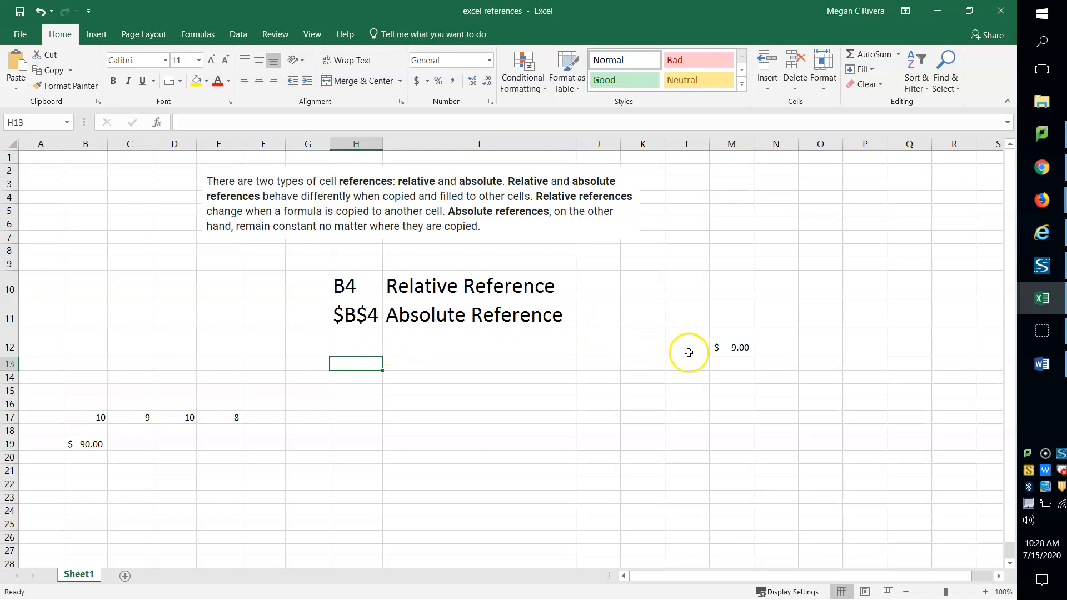
Step: Check the multiplier in cell M12 and each of the values in B17 through E17
click(735, 349)
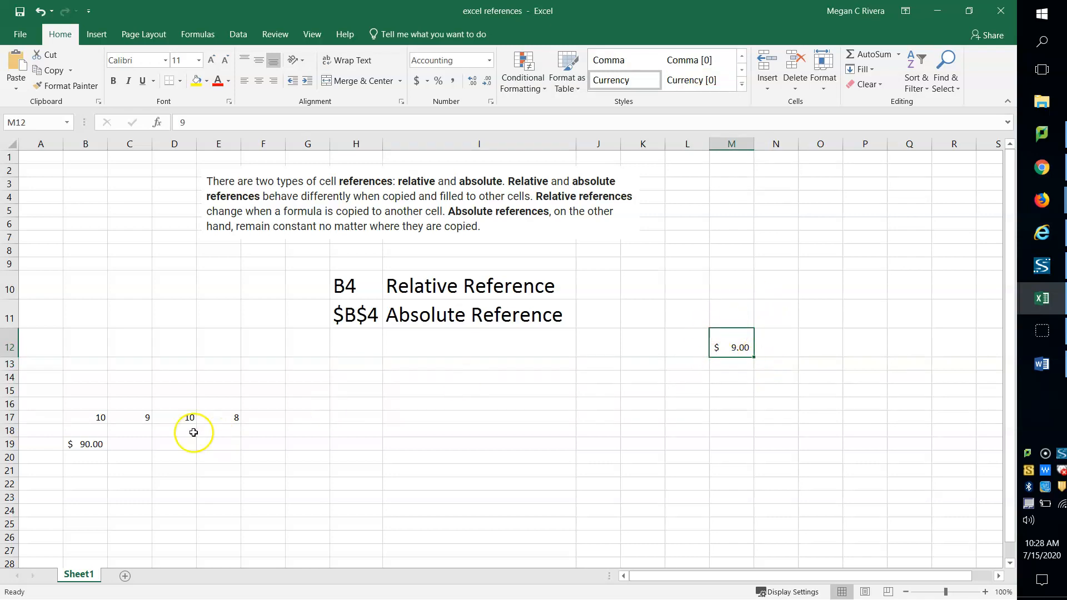
click(101, 415)
click(128, 415)
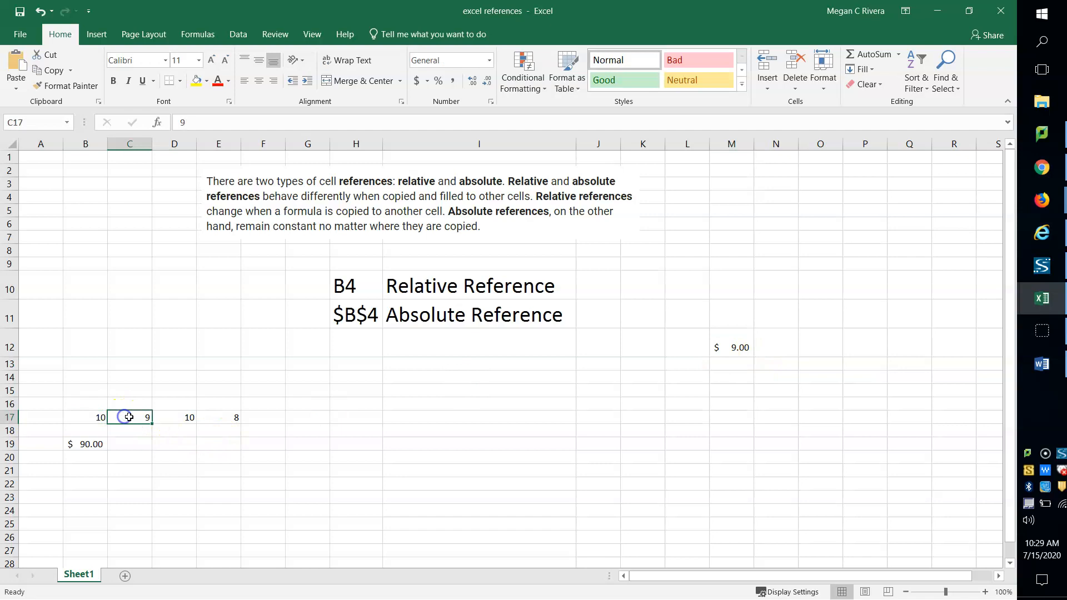
click(169, 414)
click(215, 413)
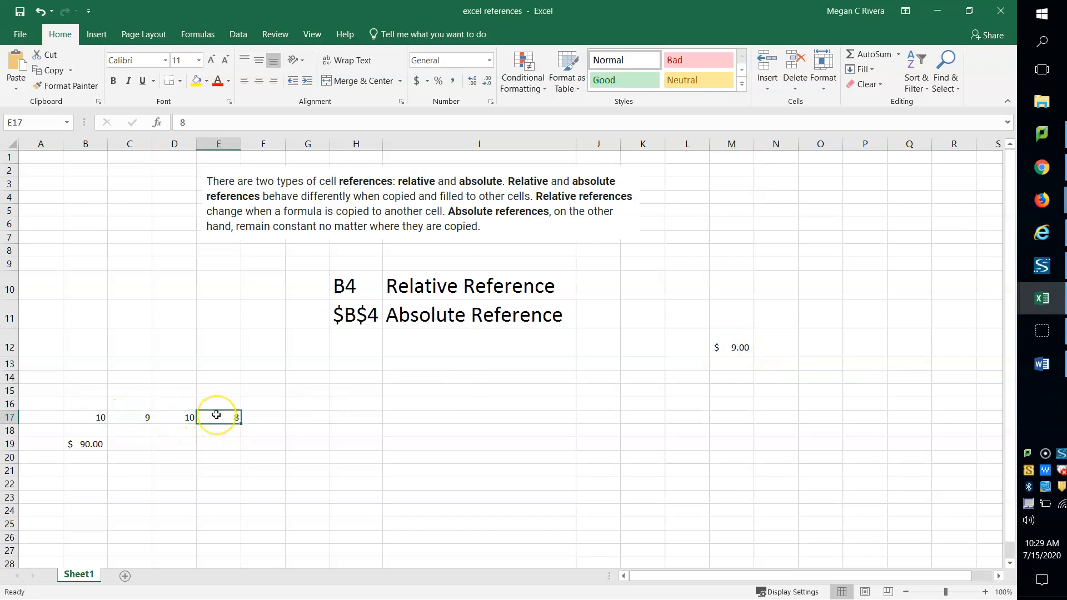
Step: Try filling the relative-reference formula in B19 across C19:E19 and inspect the copied formula in C19
click(89, 445)
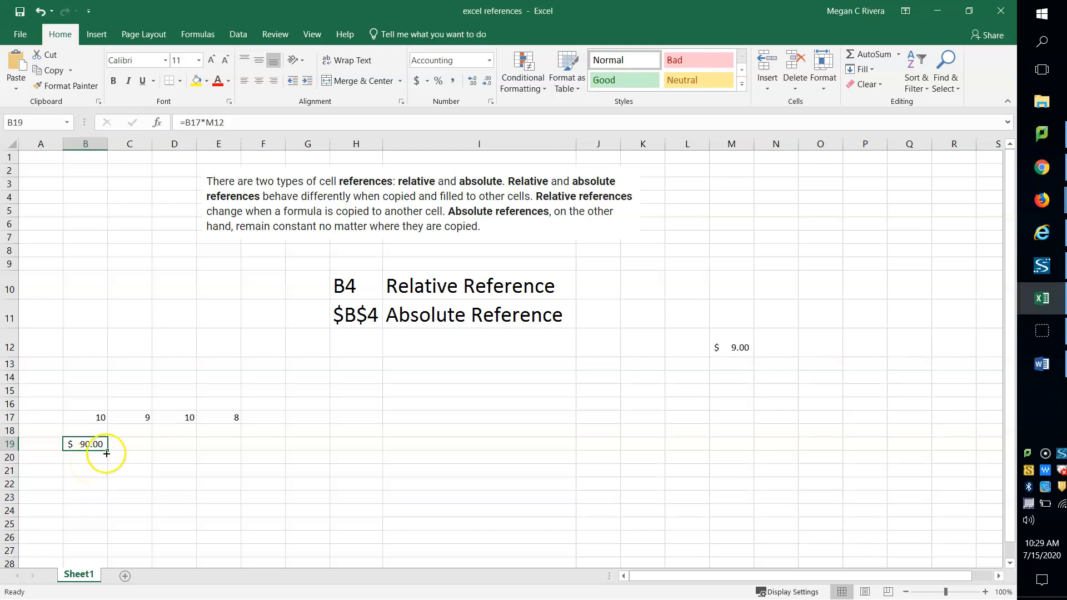
drag(107, 452, 221, 450)
click(167, 482)
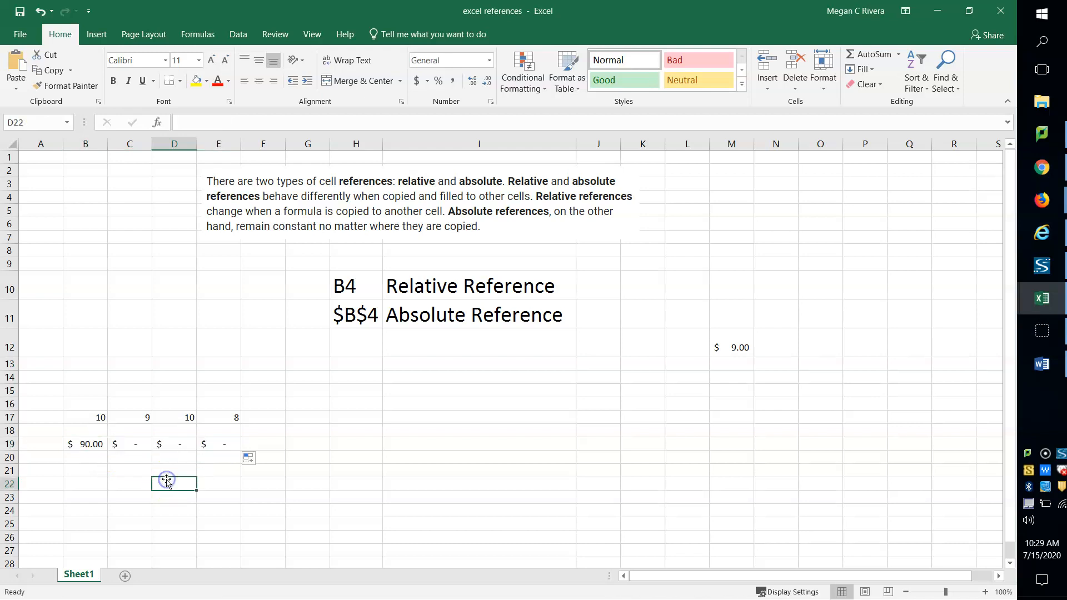
click(141, 446)
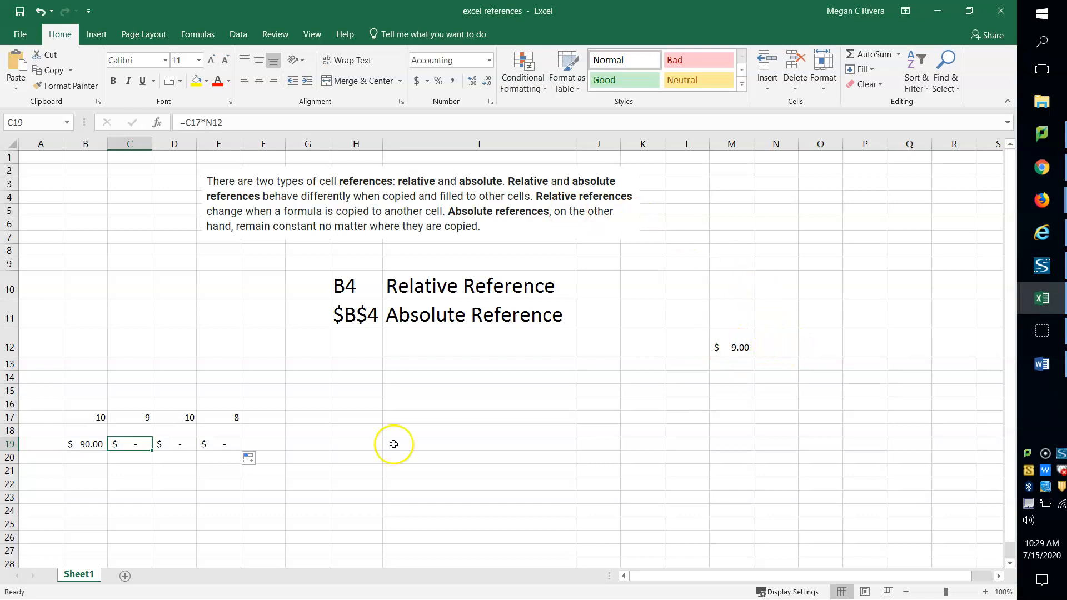
Step: Make the M12 reference absolute in cell B19 so the formula reads =B17*$M$12
click(93, 447)
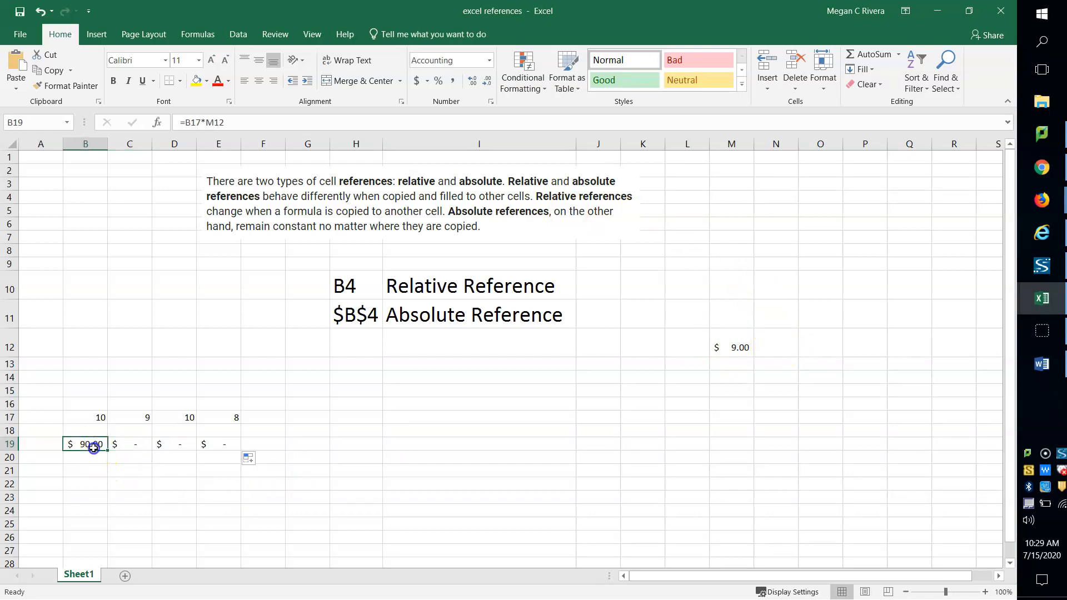
click(205, 123)
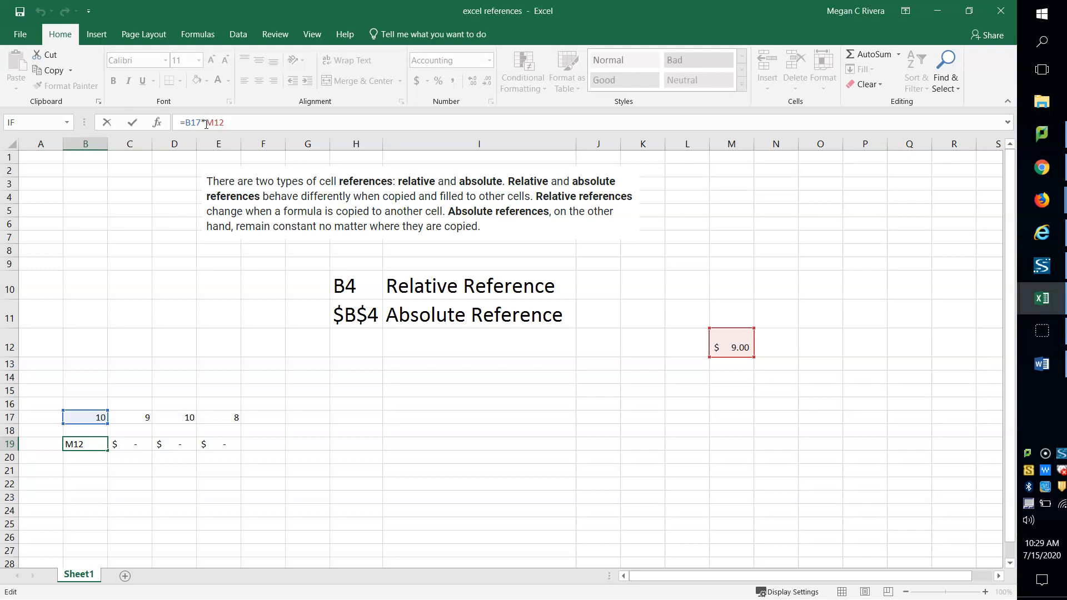
text($M$)
key(Return)
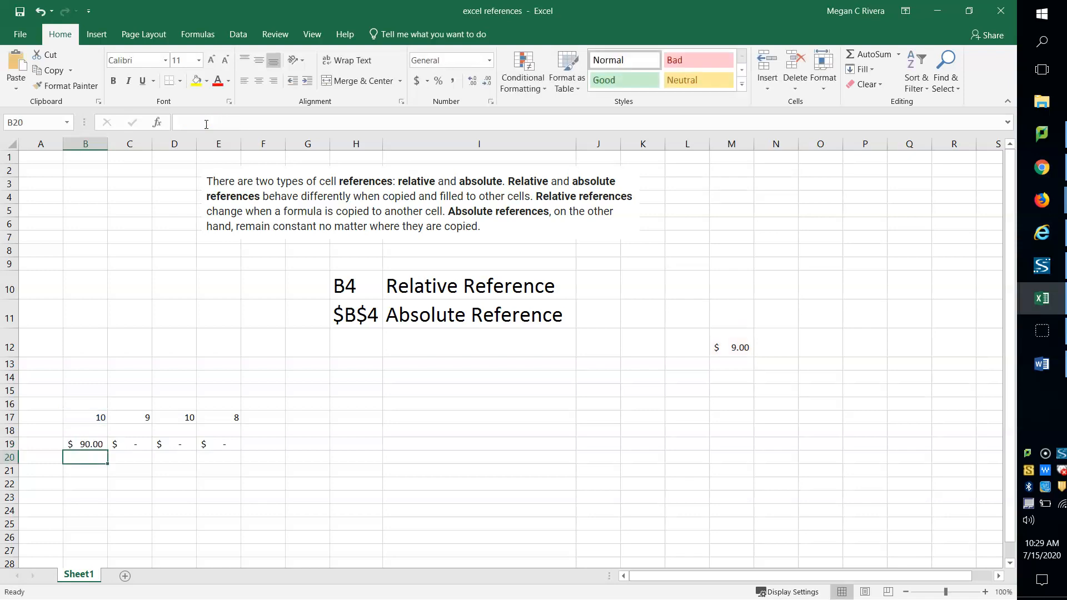
Step: Fill the formula with the absolute reference from B19 across C19:E19
click(87, 443)
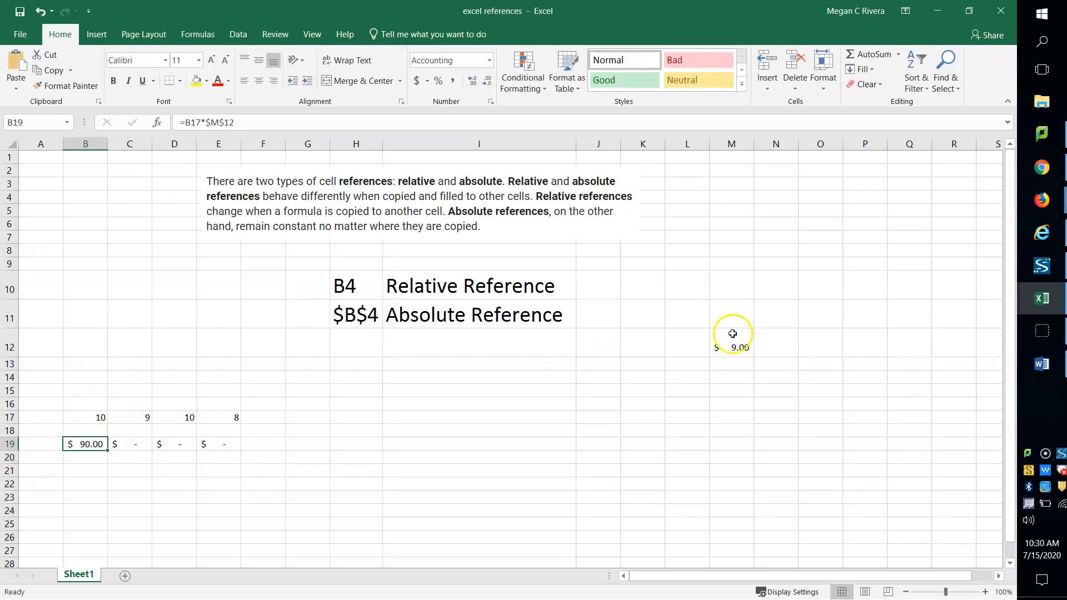
drag(110, 455, 231, 444)
click(130, 481)
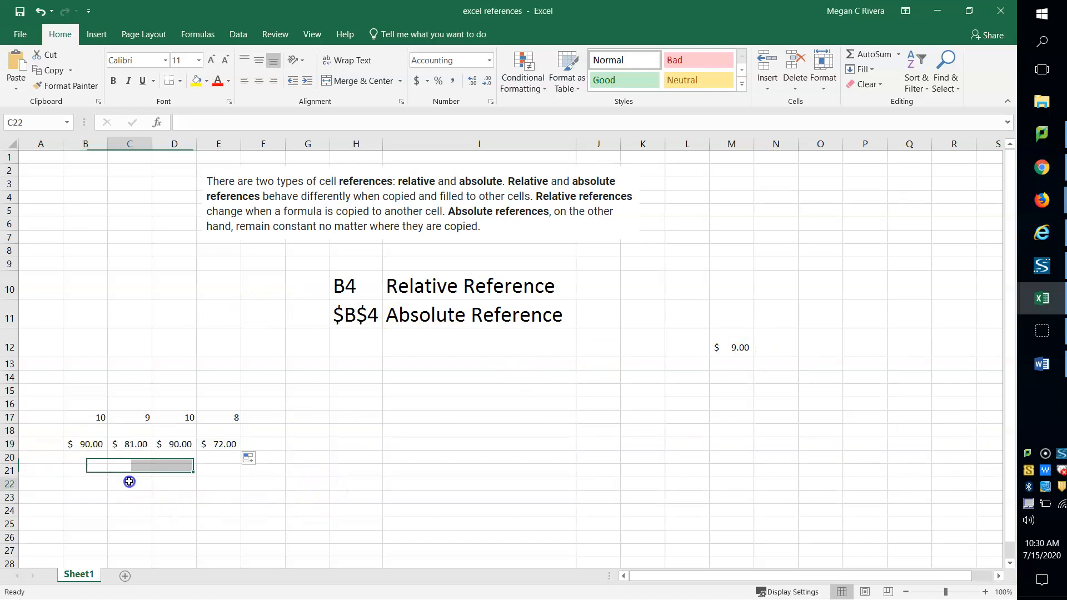
Step: Inspect the copied formulas in cells C19, D19 and E19 to compare their references
click(134, 444)
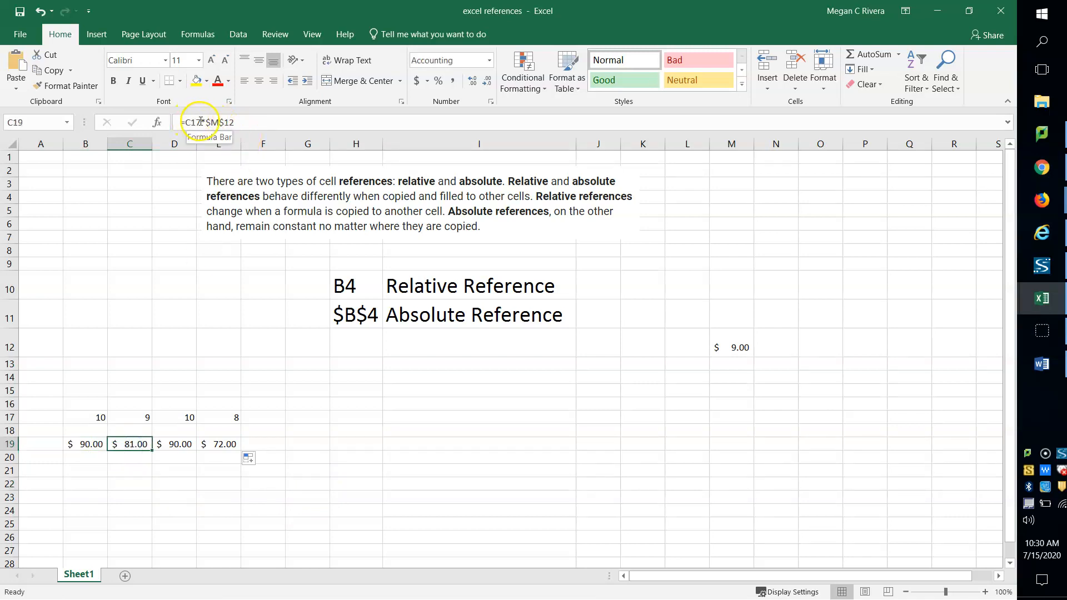
click(181, 443)
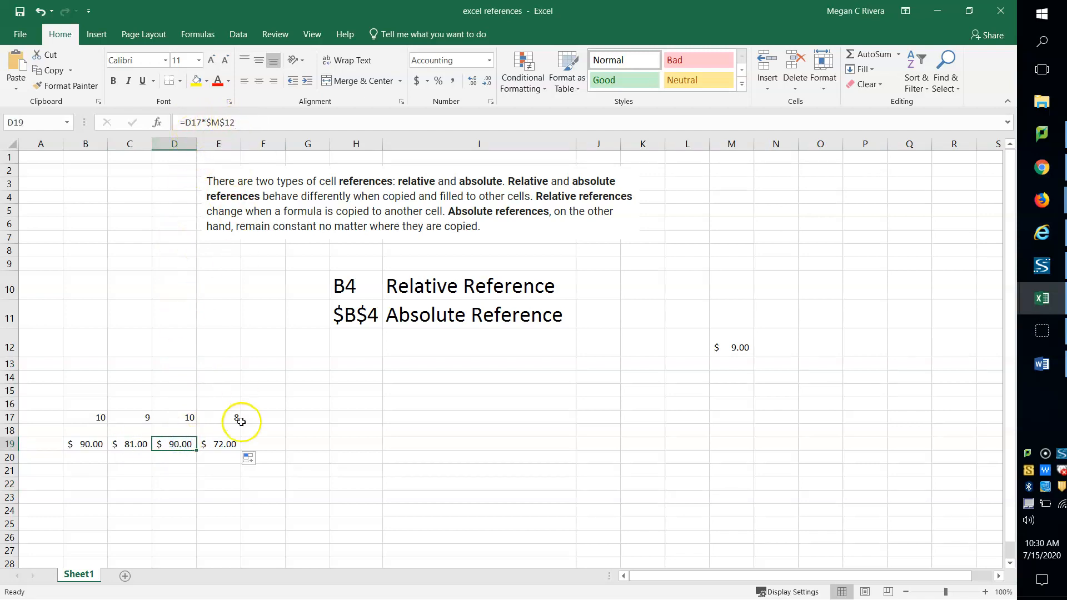
click(225, 443)
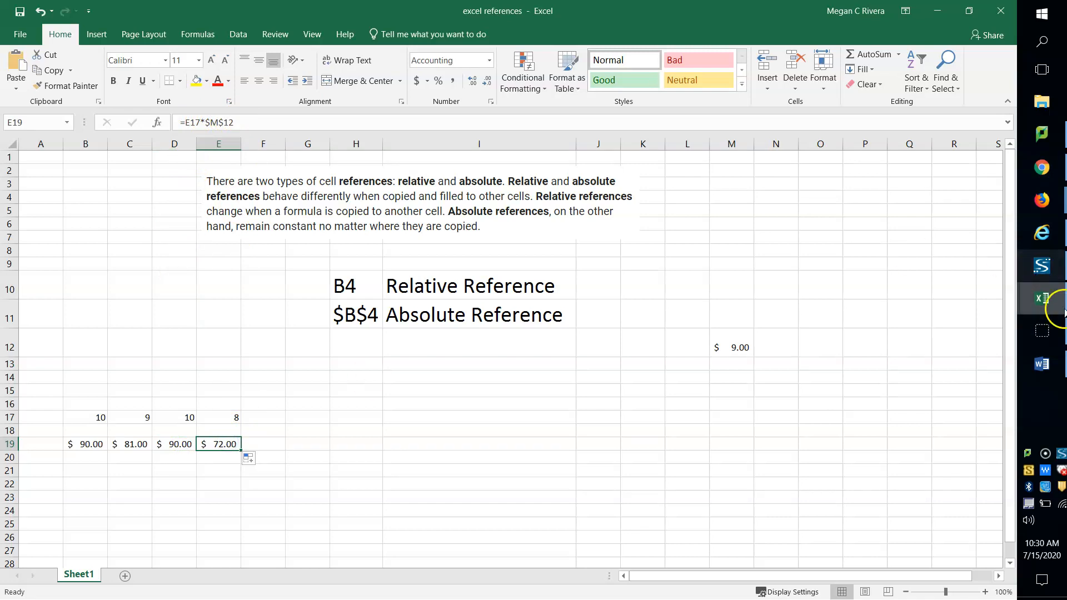
Step: Switch to the Word instructions and read item 8 about each month's contribution to total sales
click(1042, 364)
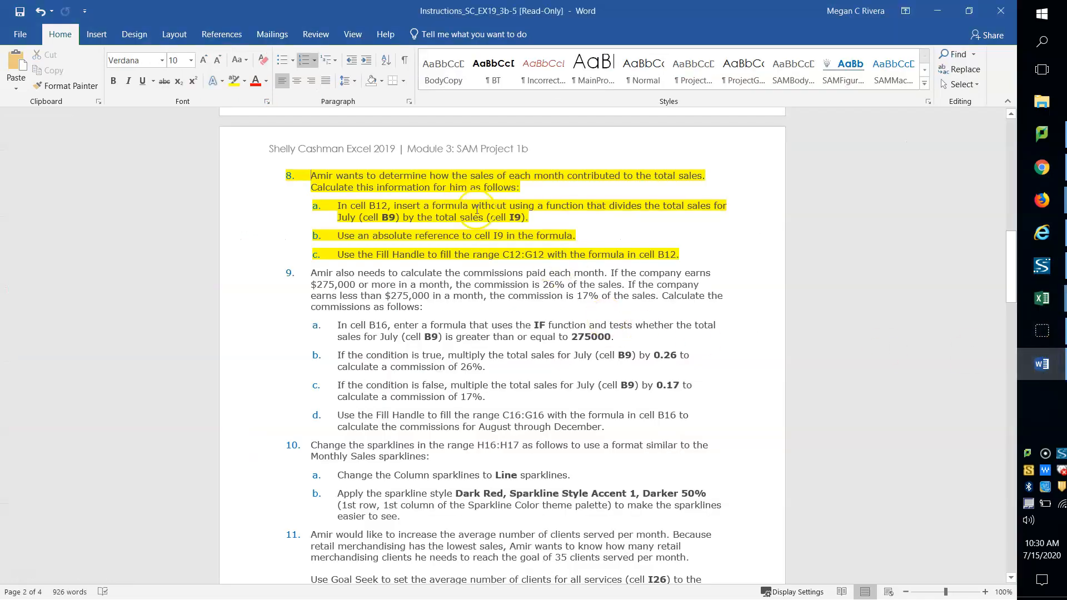
click(547, 221)
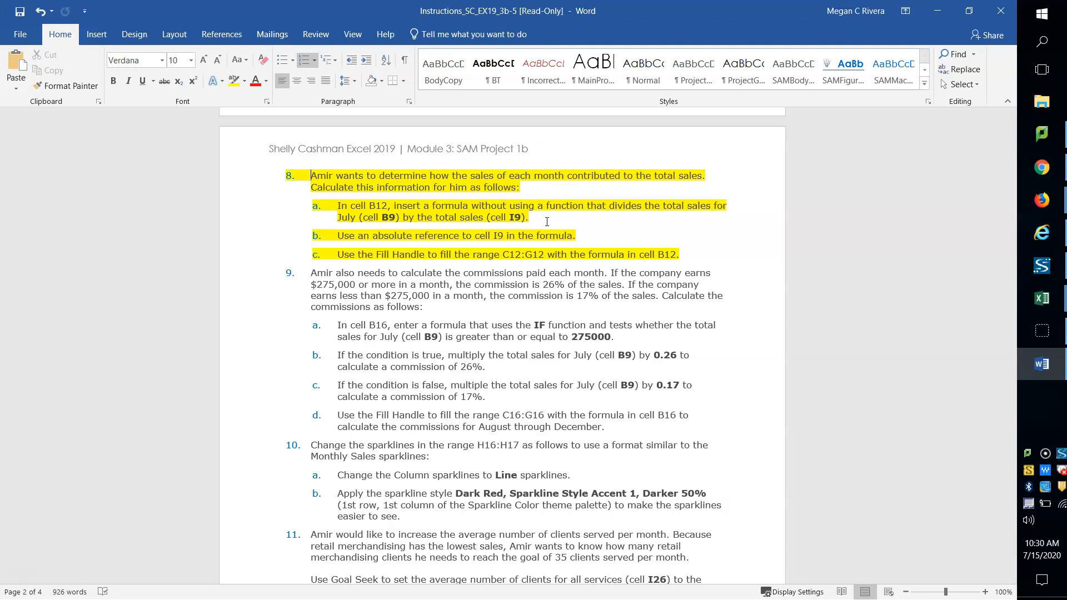
Step: Switch to the SC_EX19_3b sales report workbook in Excel and begin the Share formula in cell B12 with =B9/, consulting the Word instructions
key(alt+Tab)
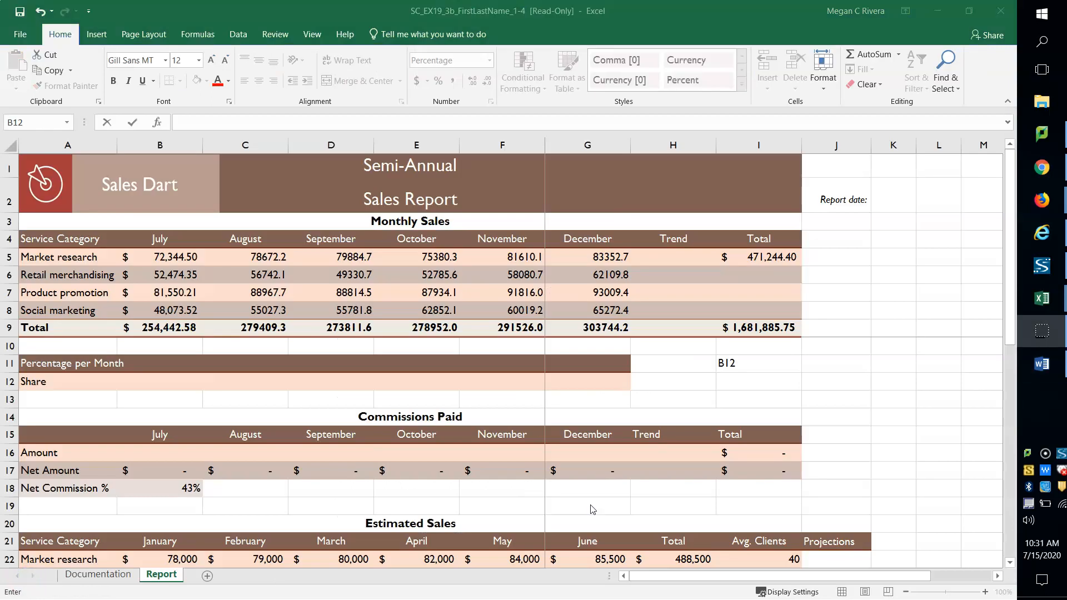
click(175, 382)
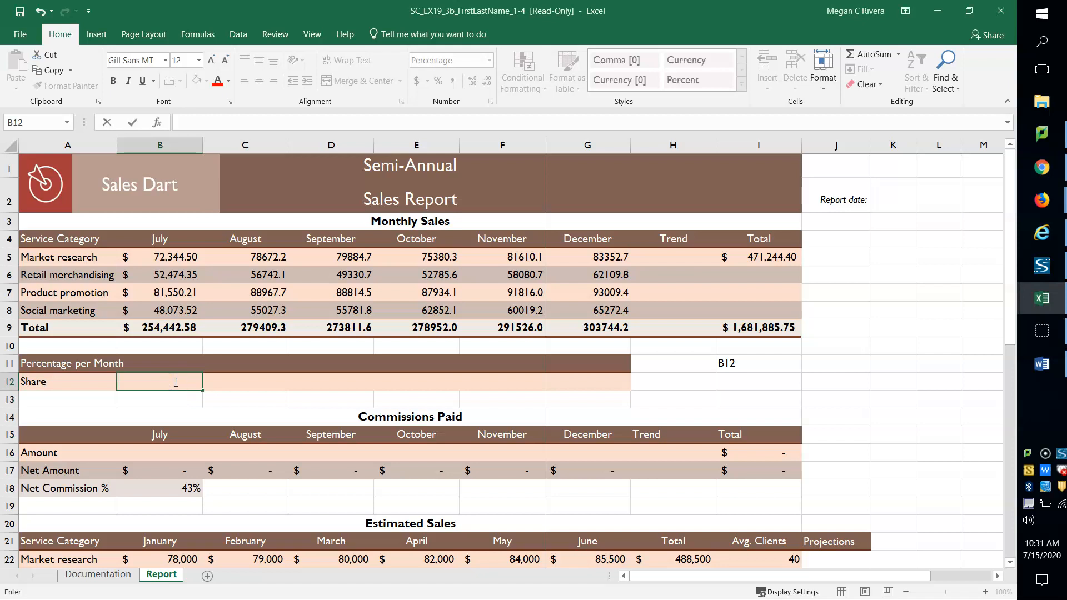
text(=)
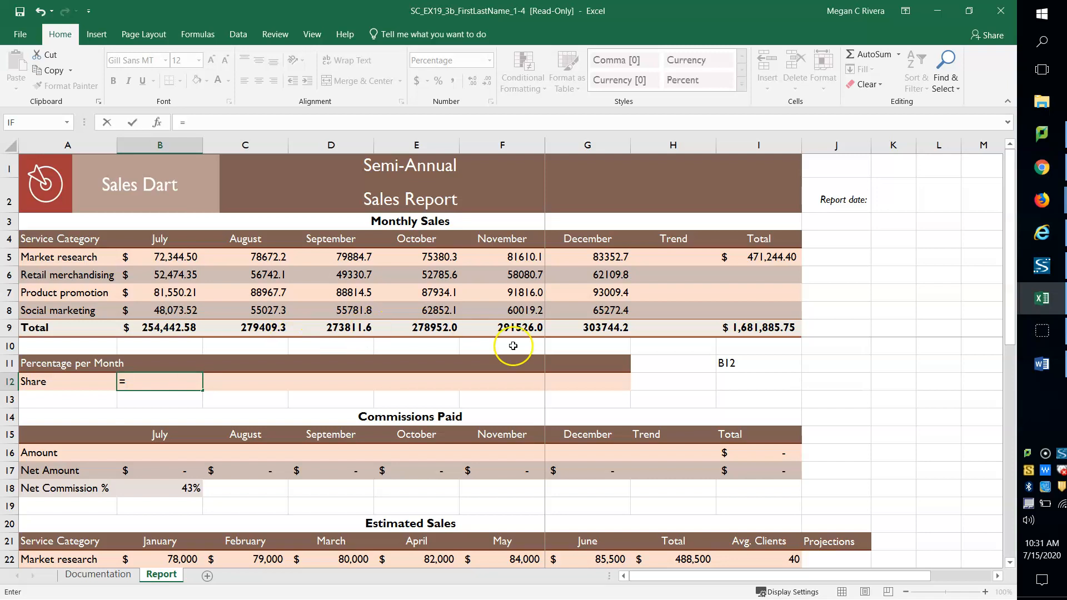
click(1045, 368)
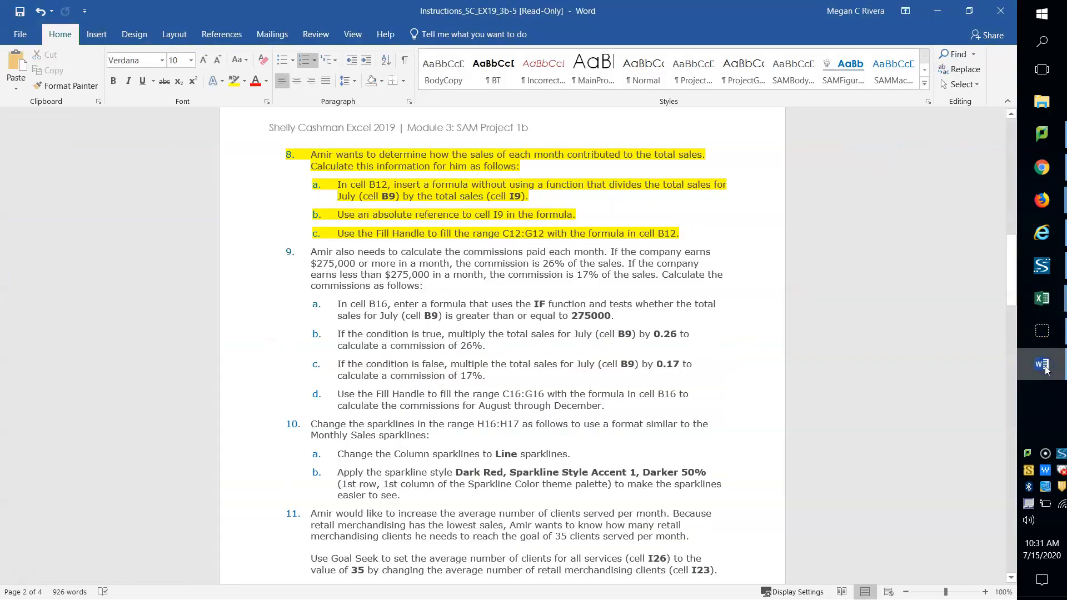
mouse_move(1042, 299)
click(941, 362)
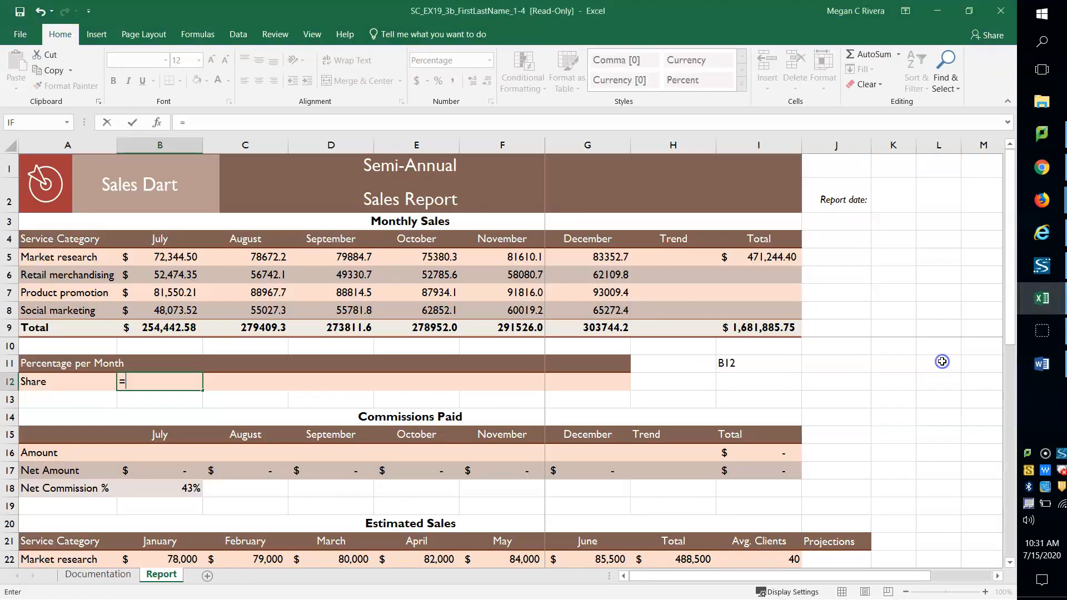
text(B9/)
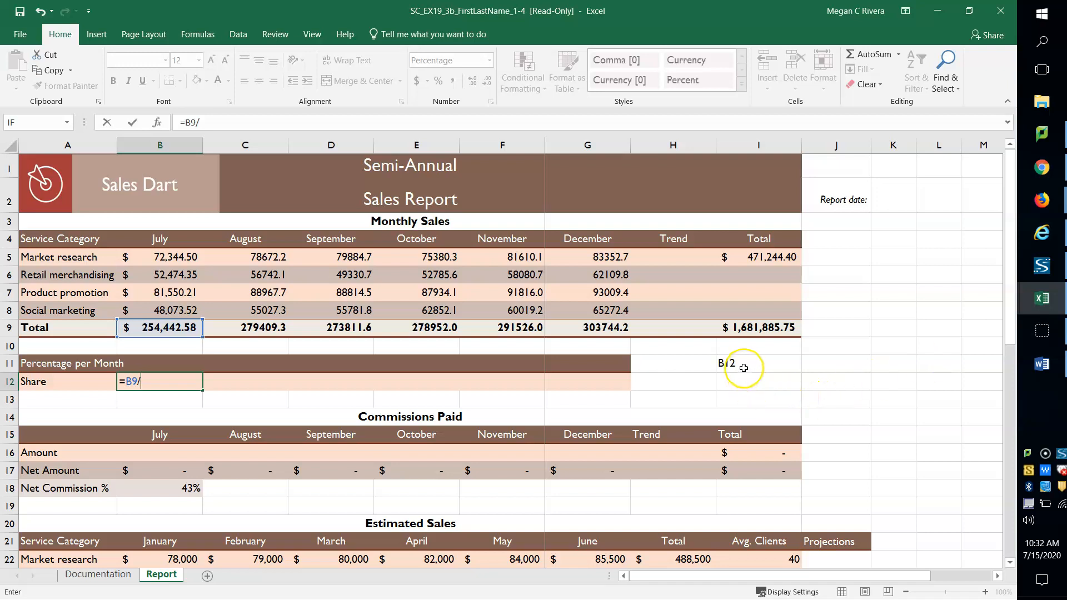
Step: Check item 8's formula requirements in the Word instructions and return to the SC_EX19_3b sales report in Excel
click(1042, 363)
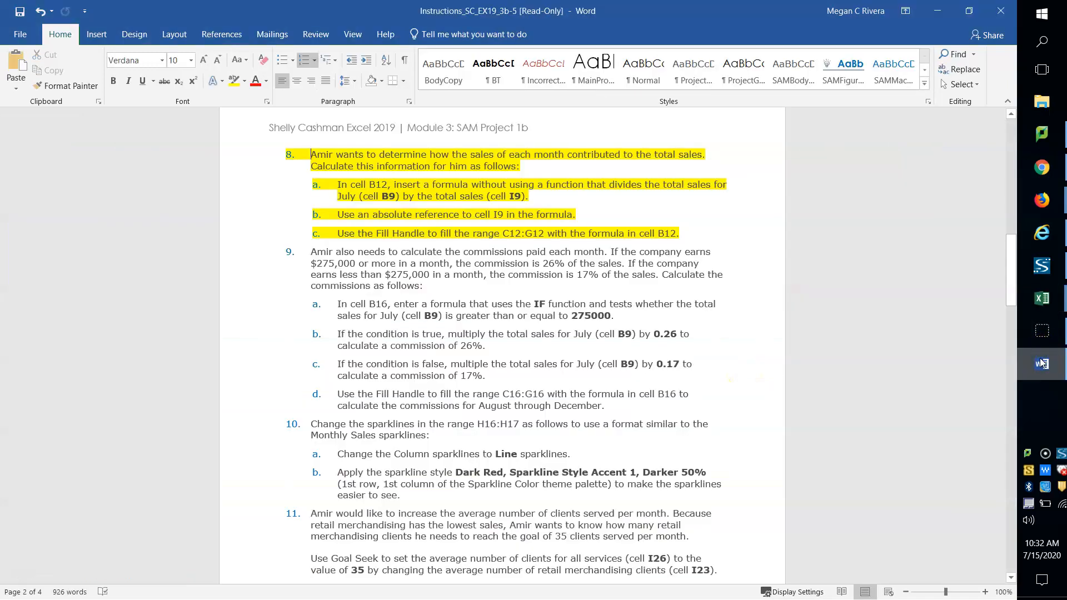
mouse_move(1030, 309)
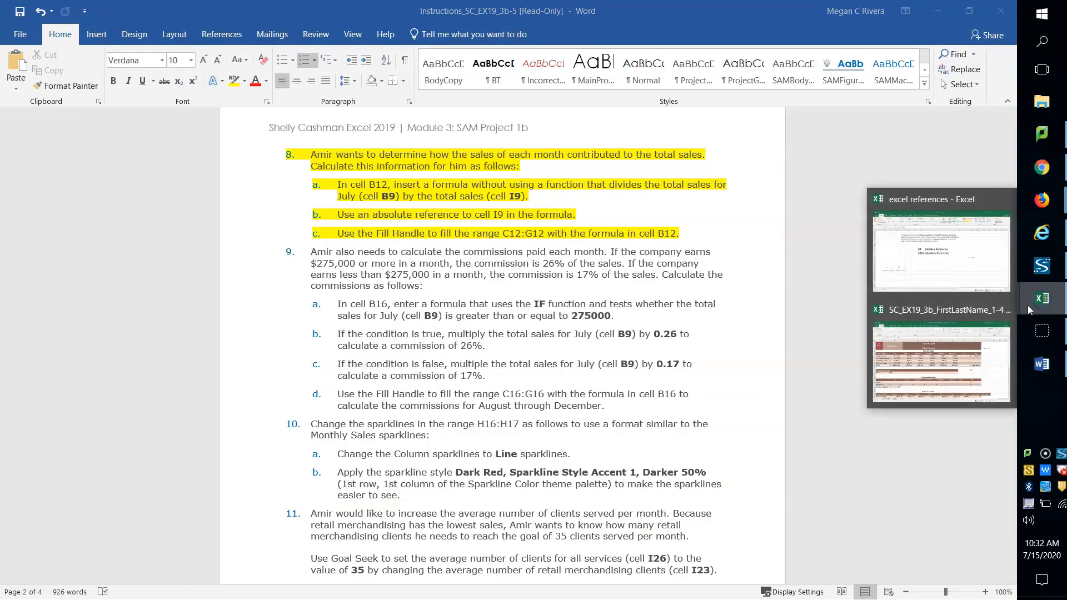
click(969, 357)
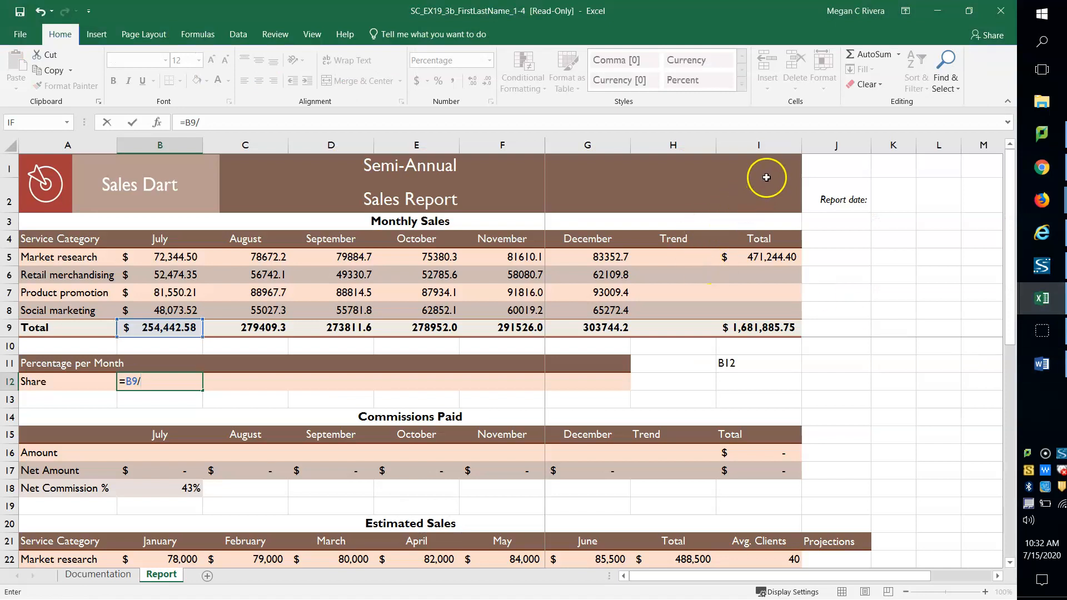
Step: Complete the July Share formula in cell B12 as =B9/$I$9, with an absolute reference to the total sales
click(762, 325)
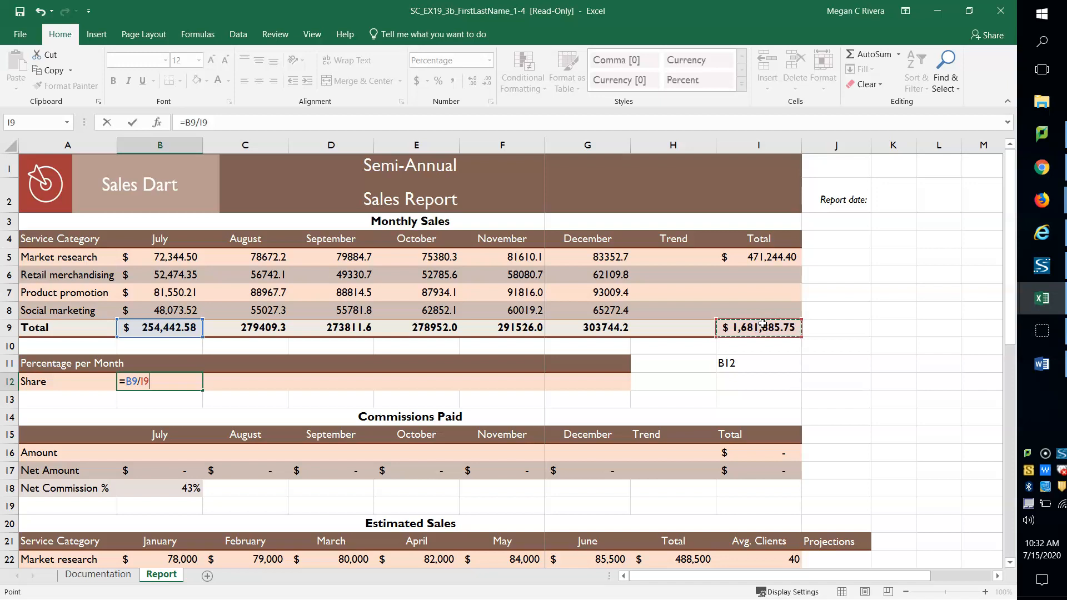
key(Left)
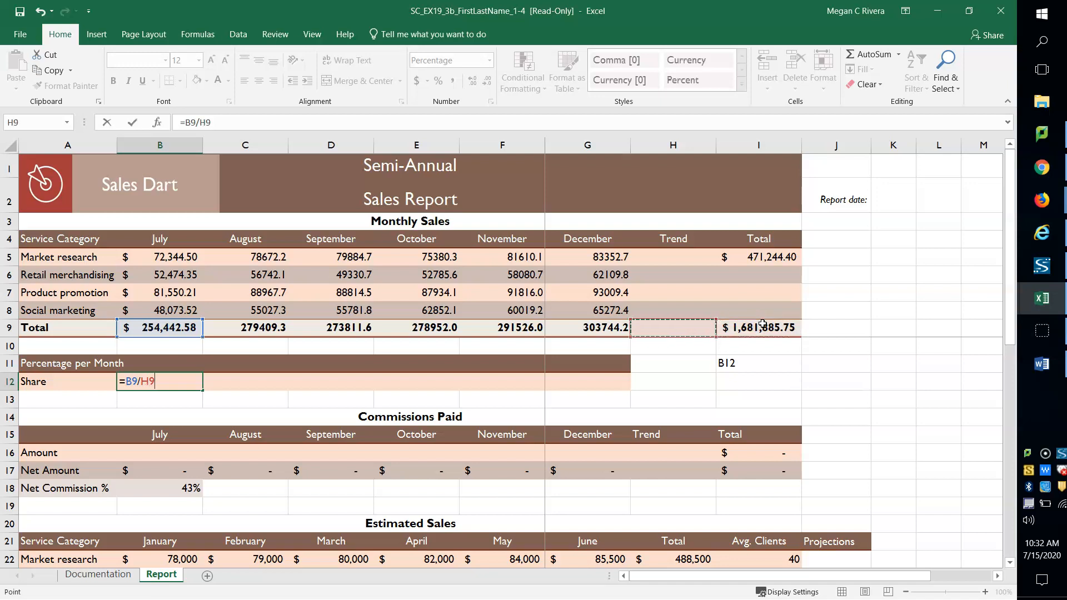
key(Right)
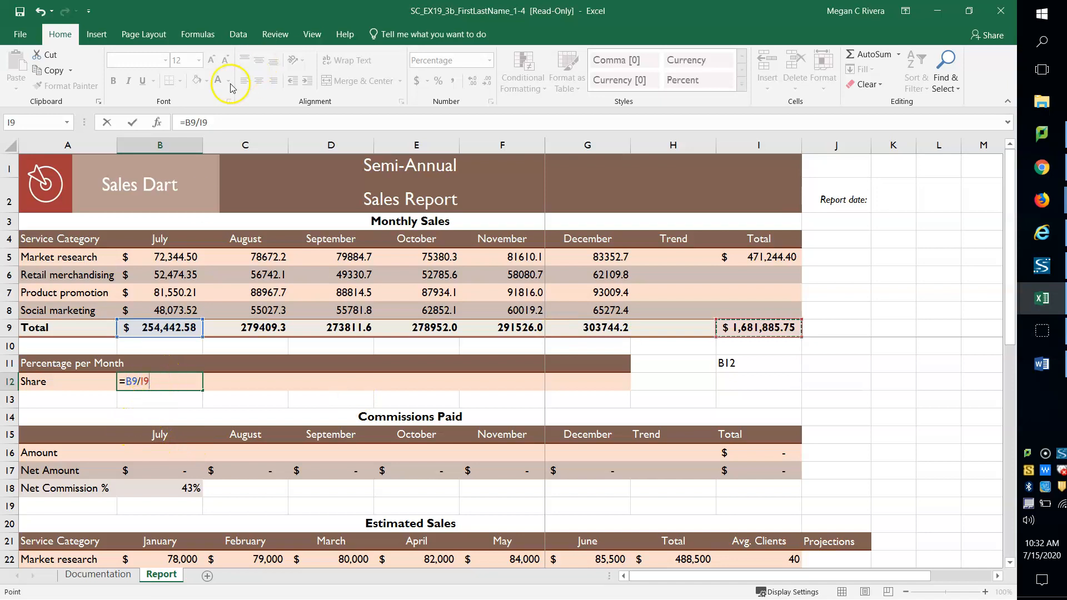
click(197, 122)
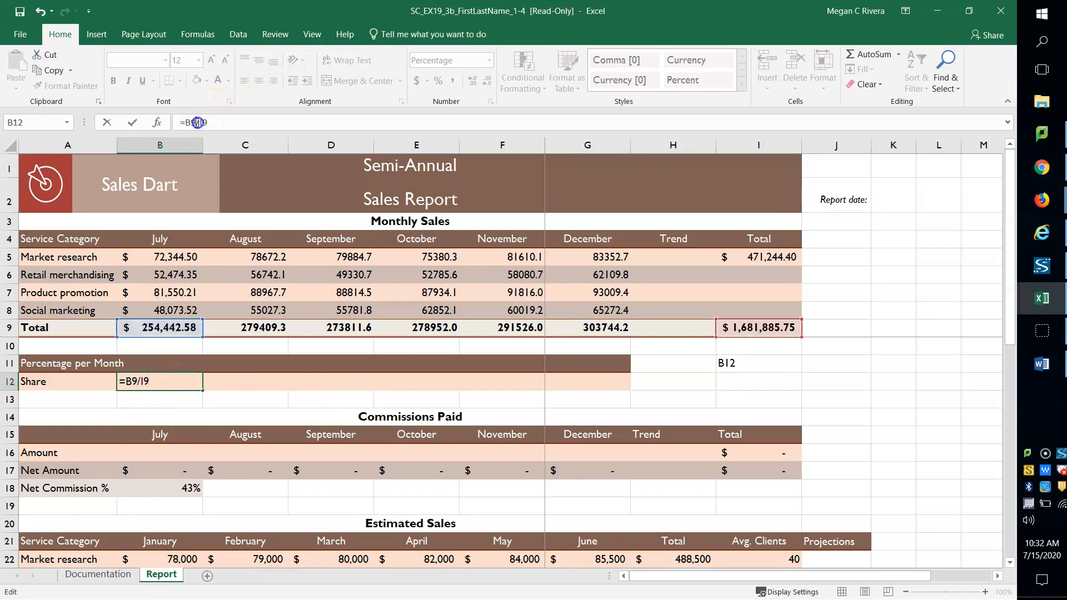
text($I$)
key(Return)
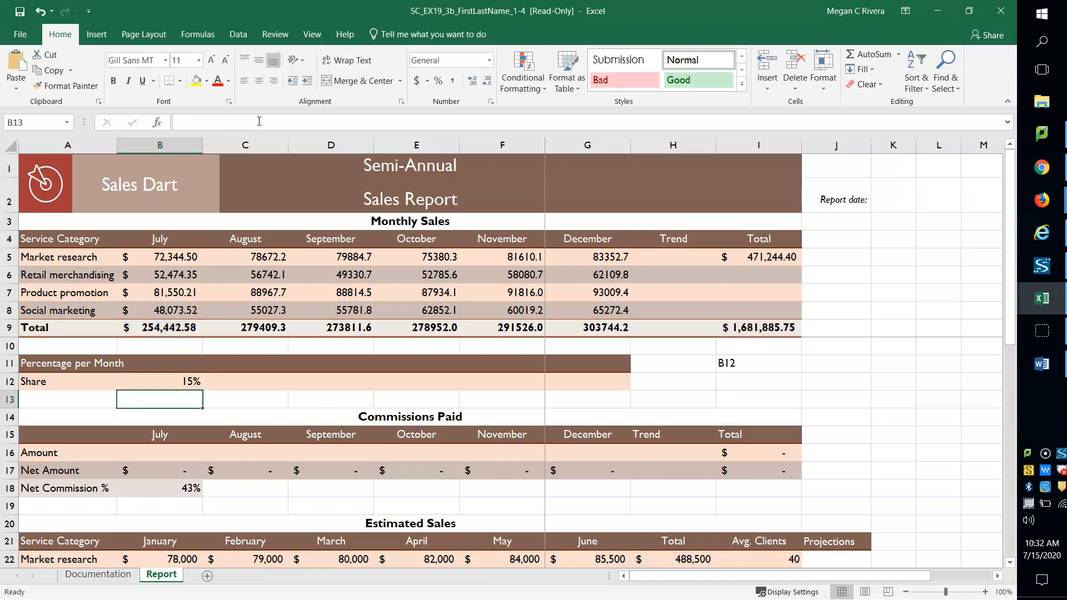
Step: Fill the Share formula from cell B12 across the range C12:G12
click(156, 378)
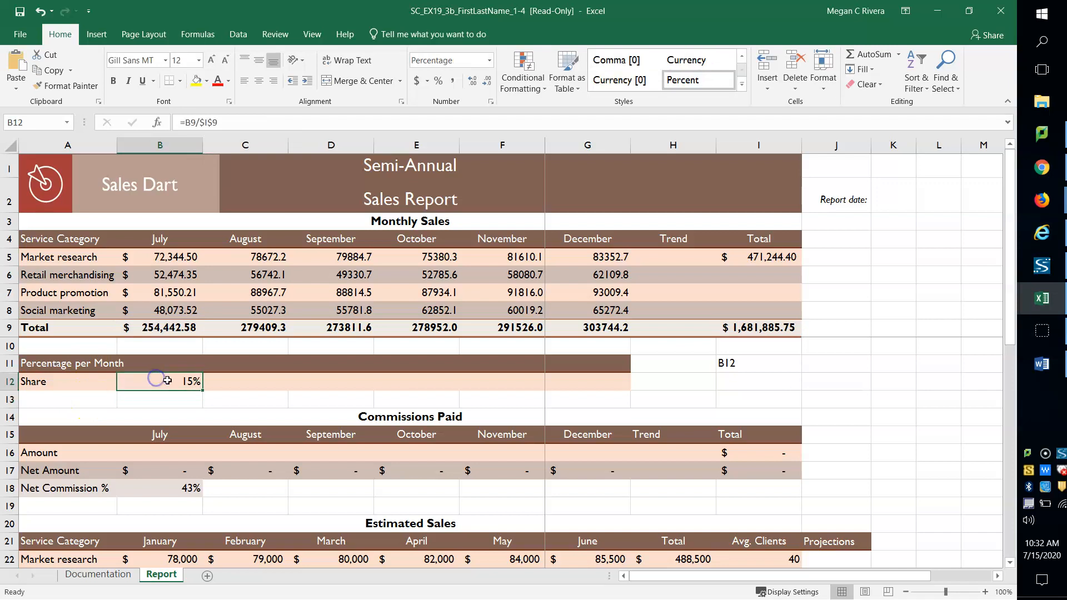
drag(201, 390, 597, 380)
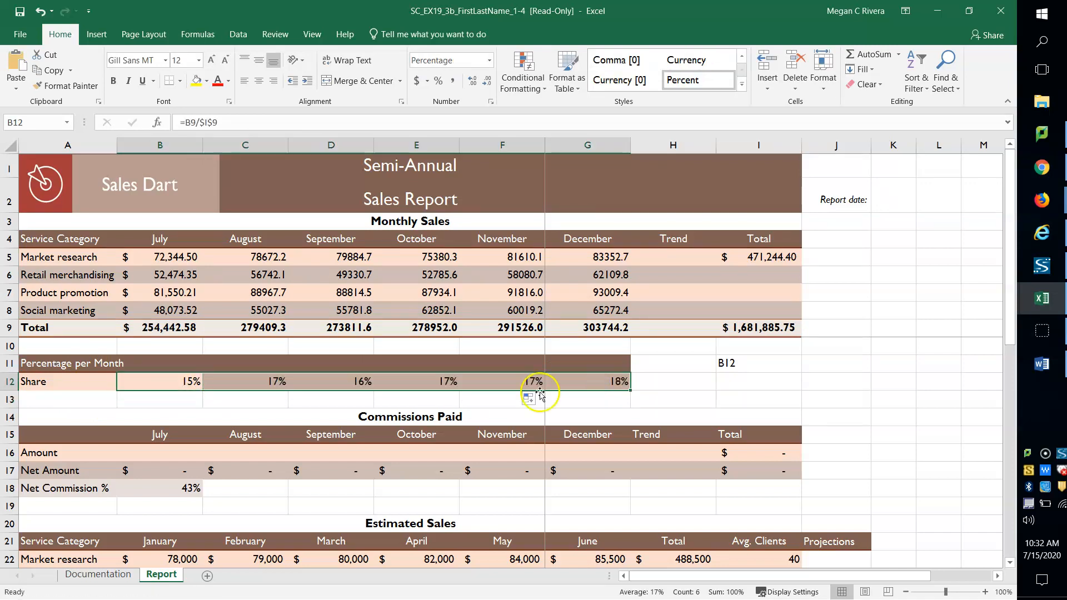
Step: Inspect the copied Share formulas in cells C12 through G12 to compare their references
click(254, 384)
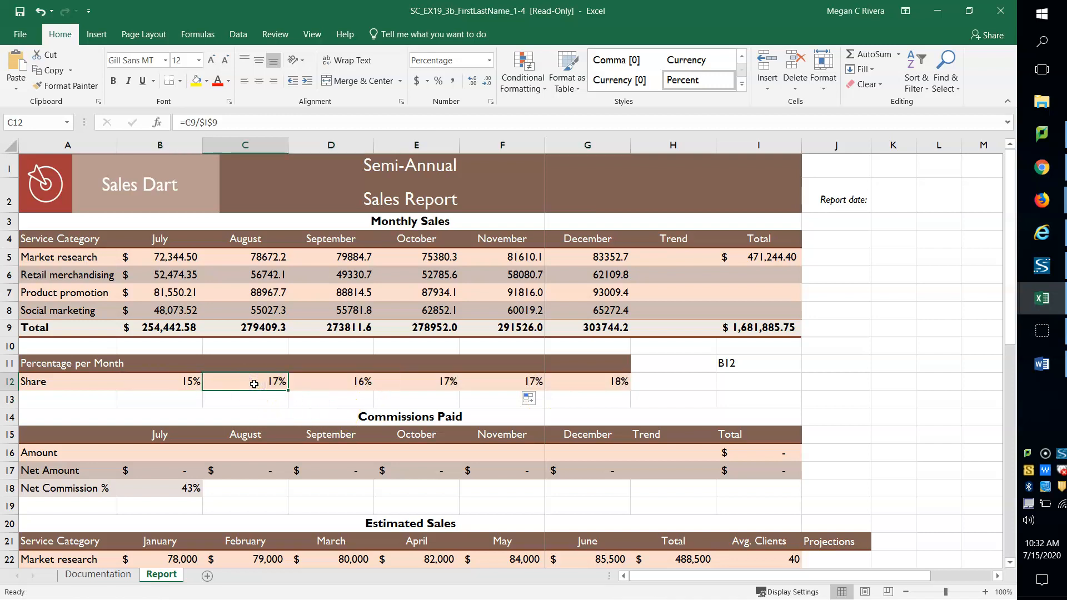
click(306, 381)
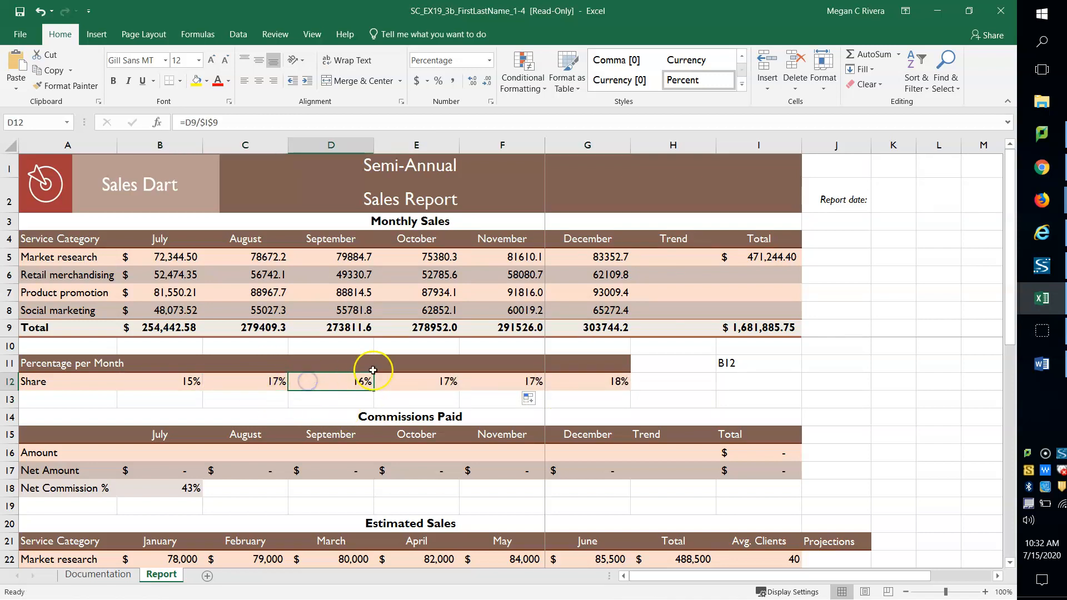
click(400, 379)
click(472, 381)
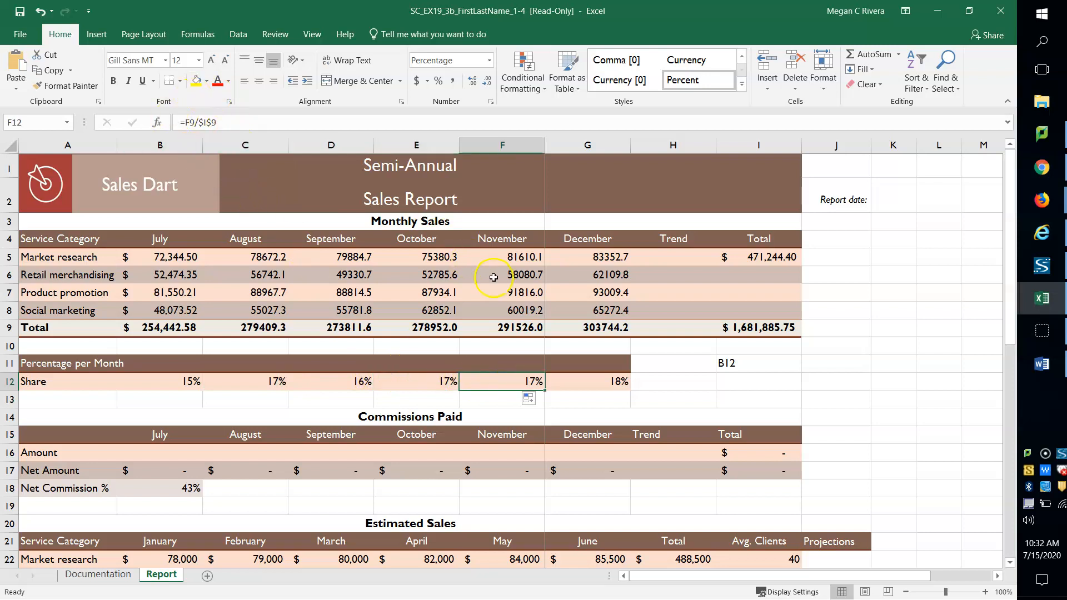
click(593, 382)
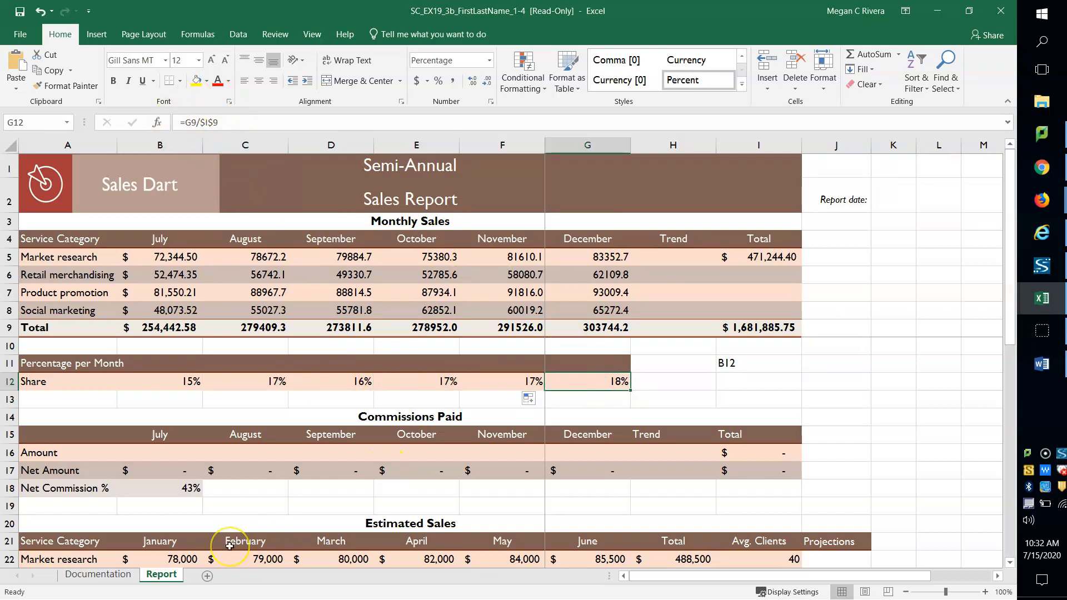